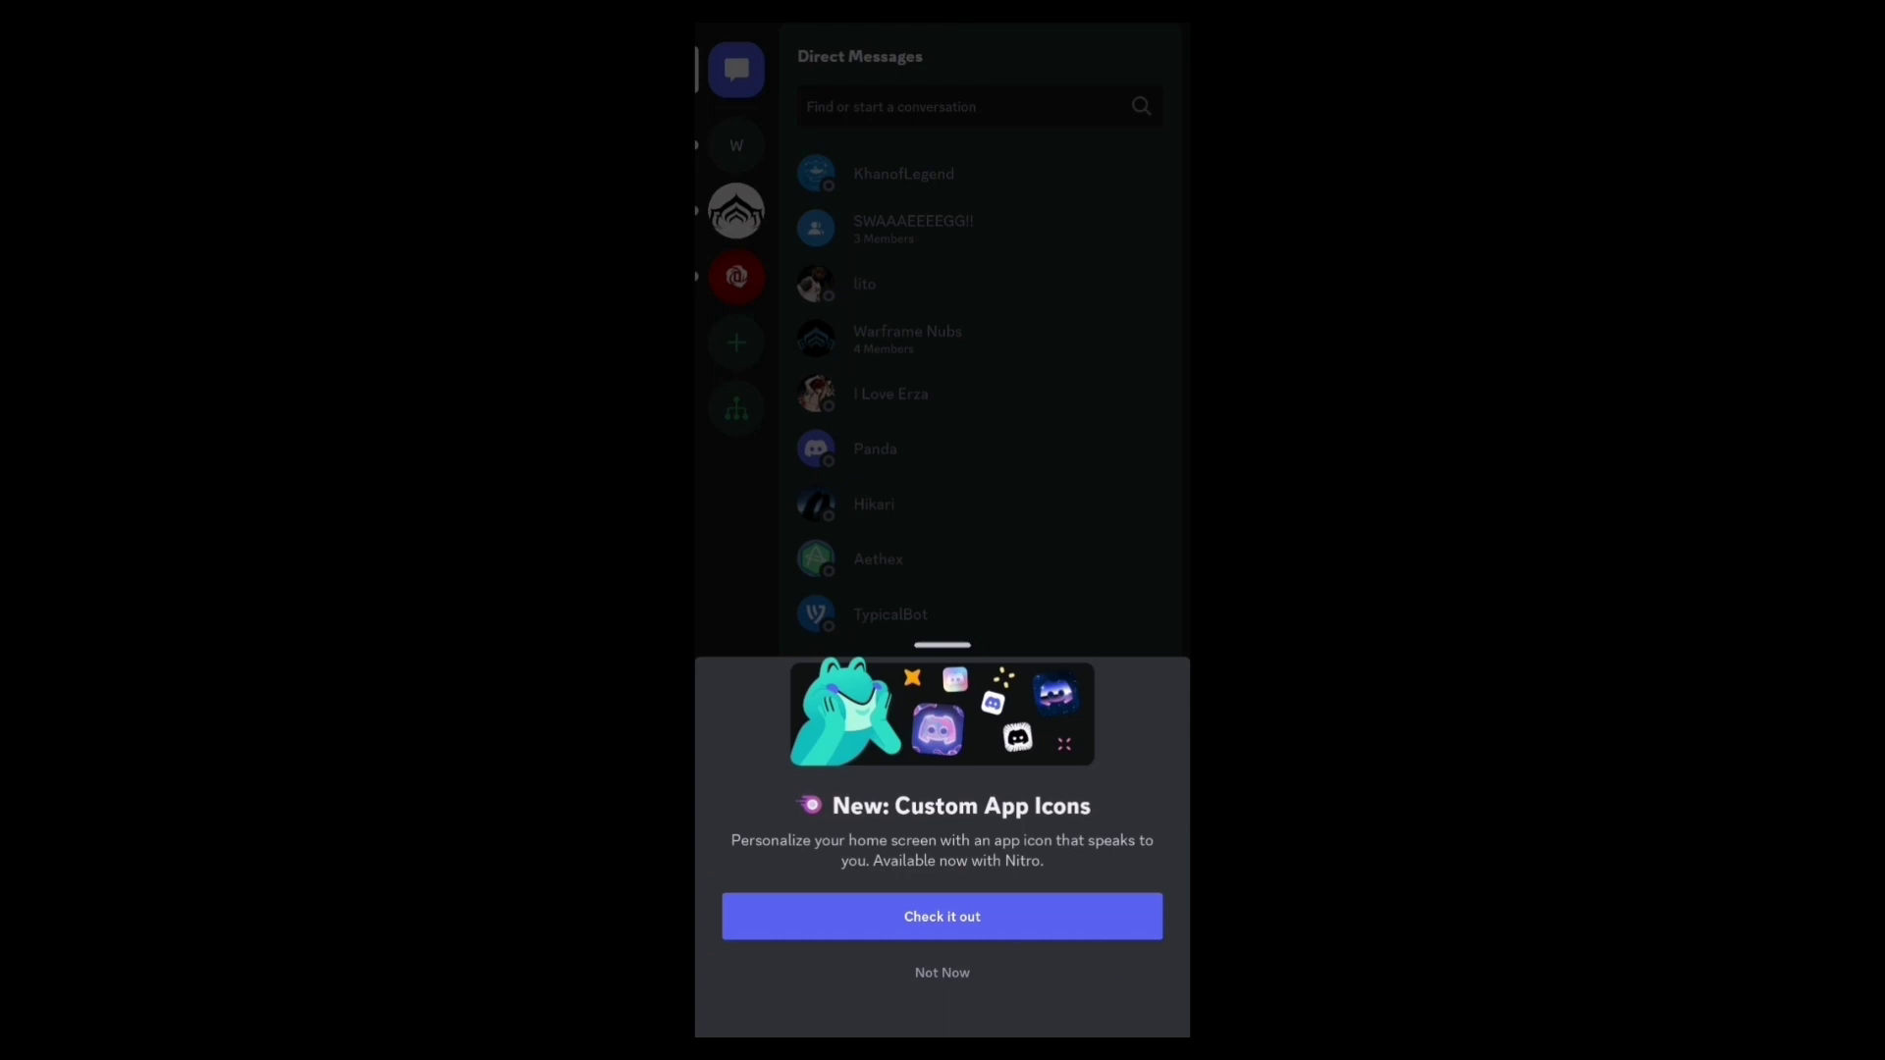
# Step: Dismiss the Custom App Icons offer with 'Not now' and open the profile settings
pyautogui.click(948, 978)
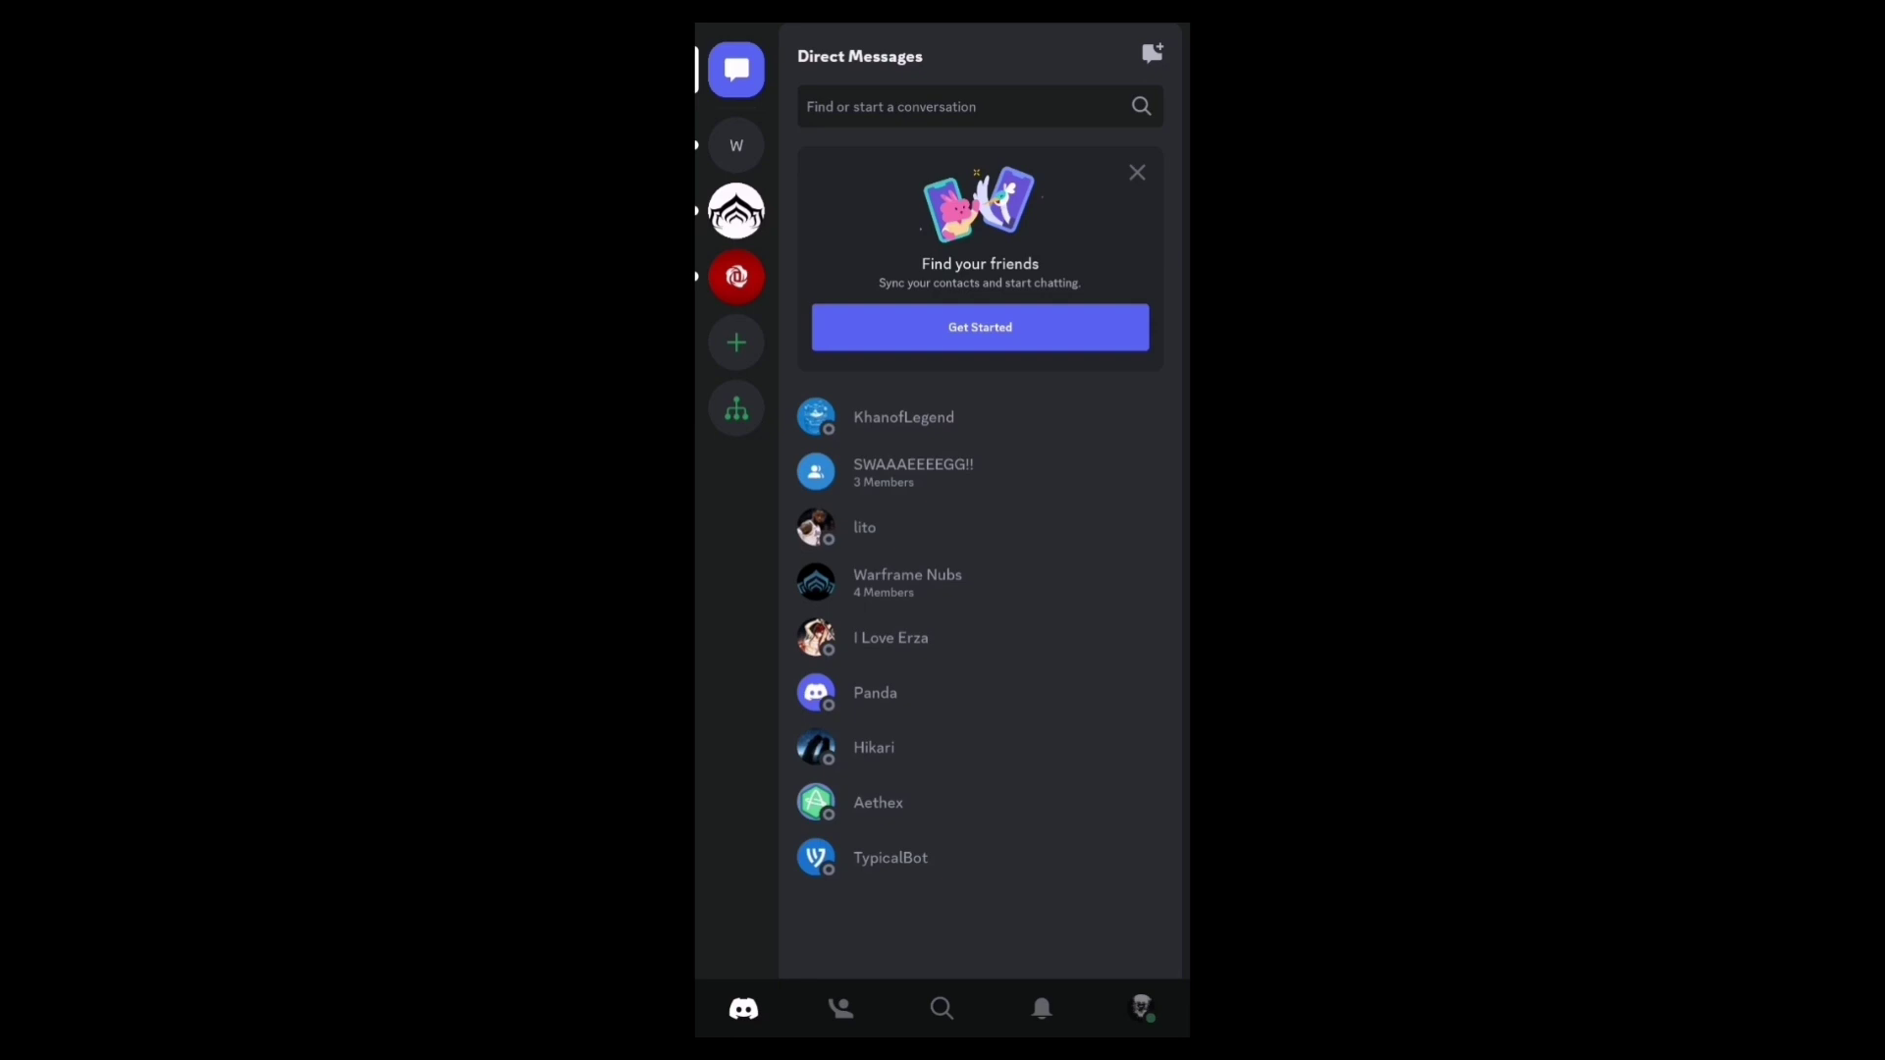
pyautogui.click(1143, 1011)
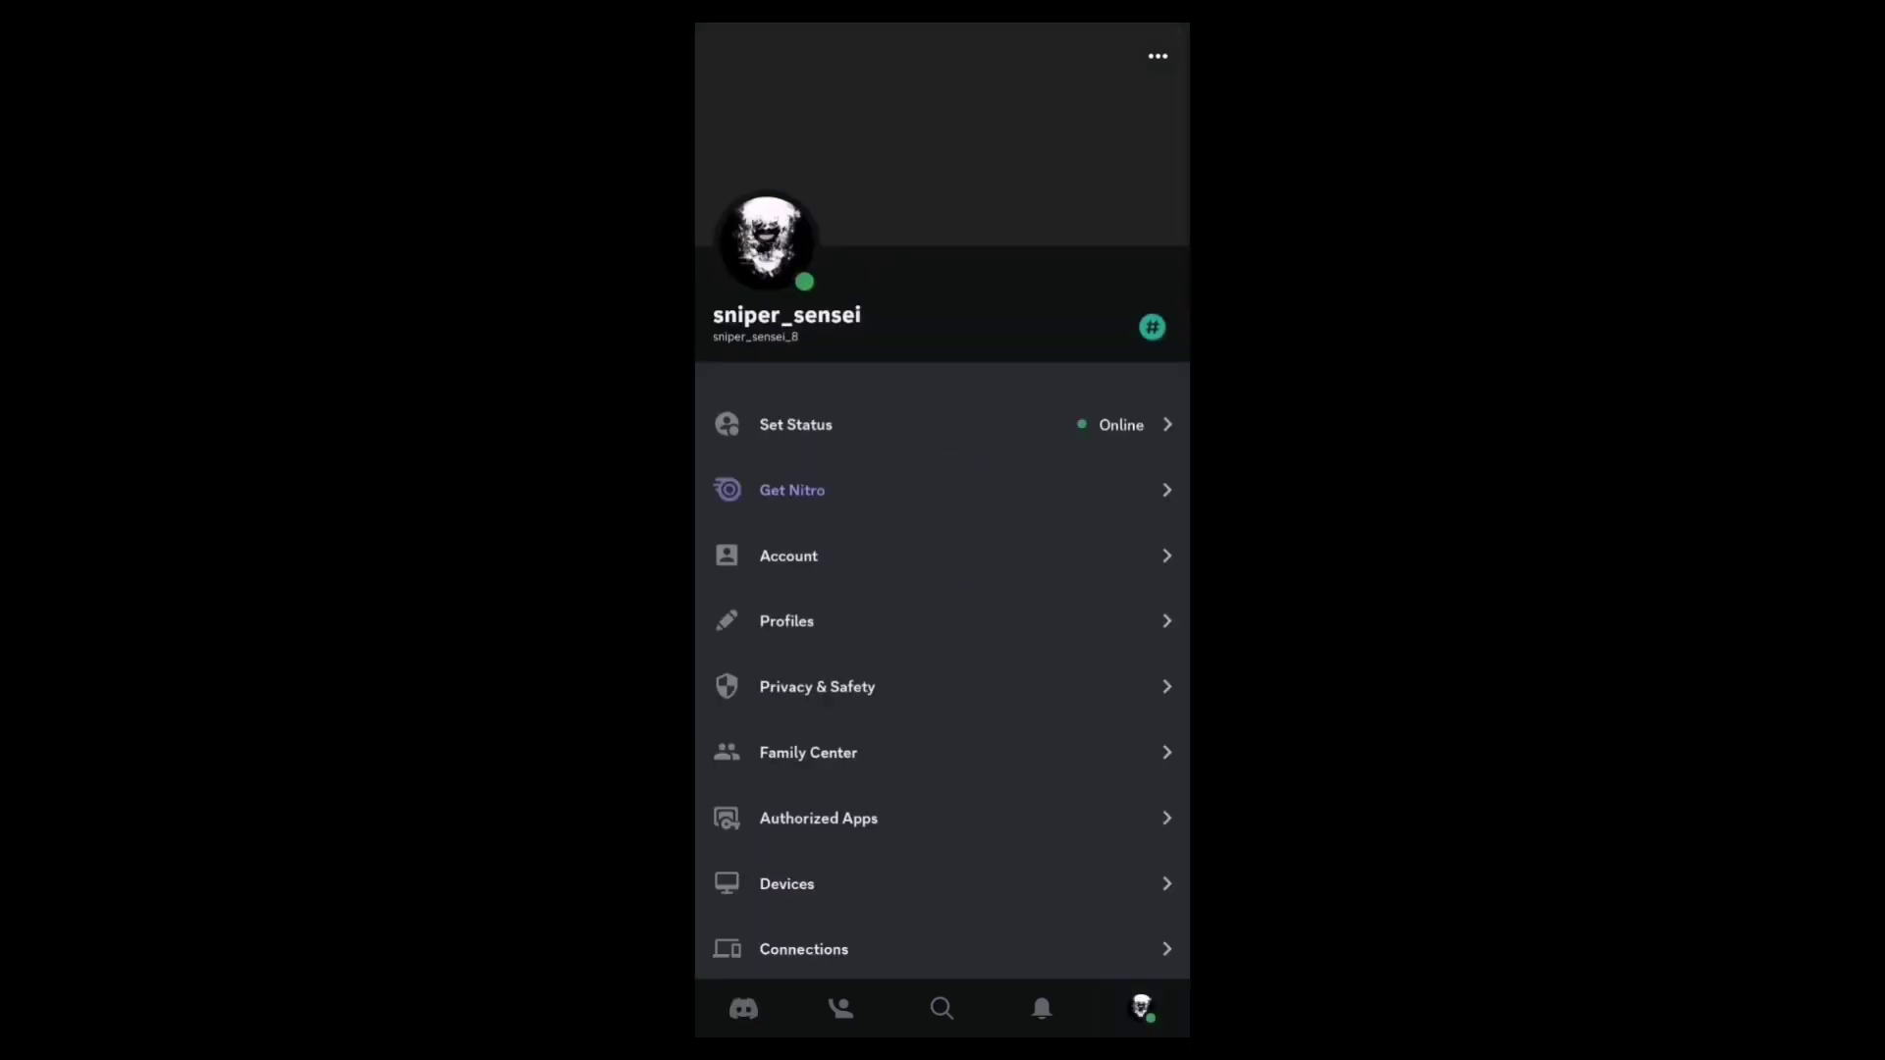
pyautogui.scroll(-5, 1076, 884)
pyautogui.scroll(-5, 1075, 663)
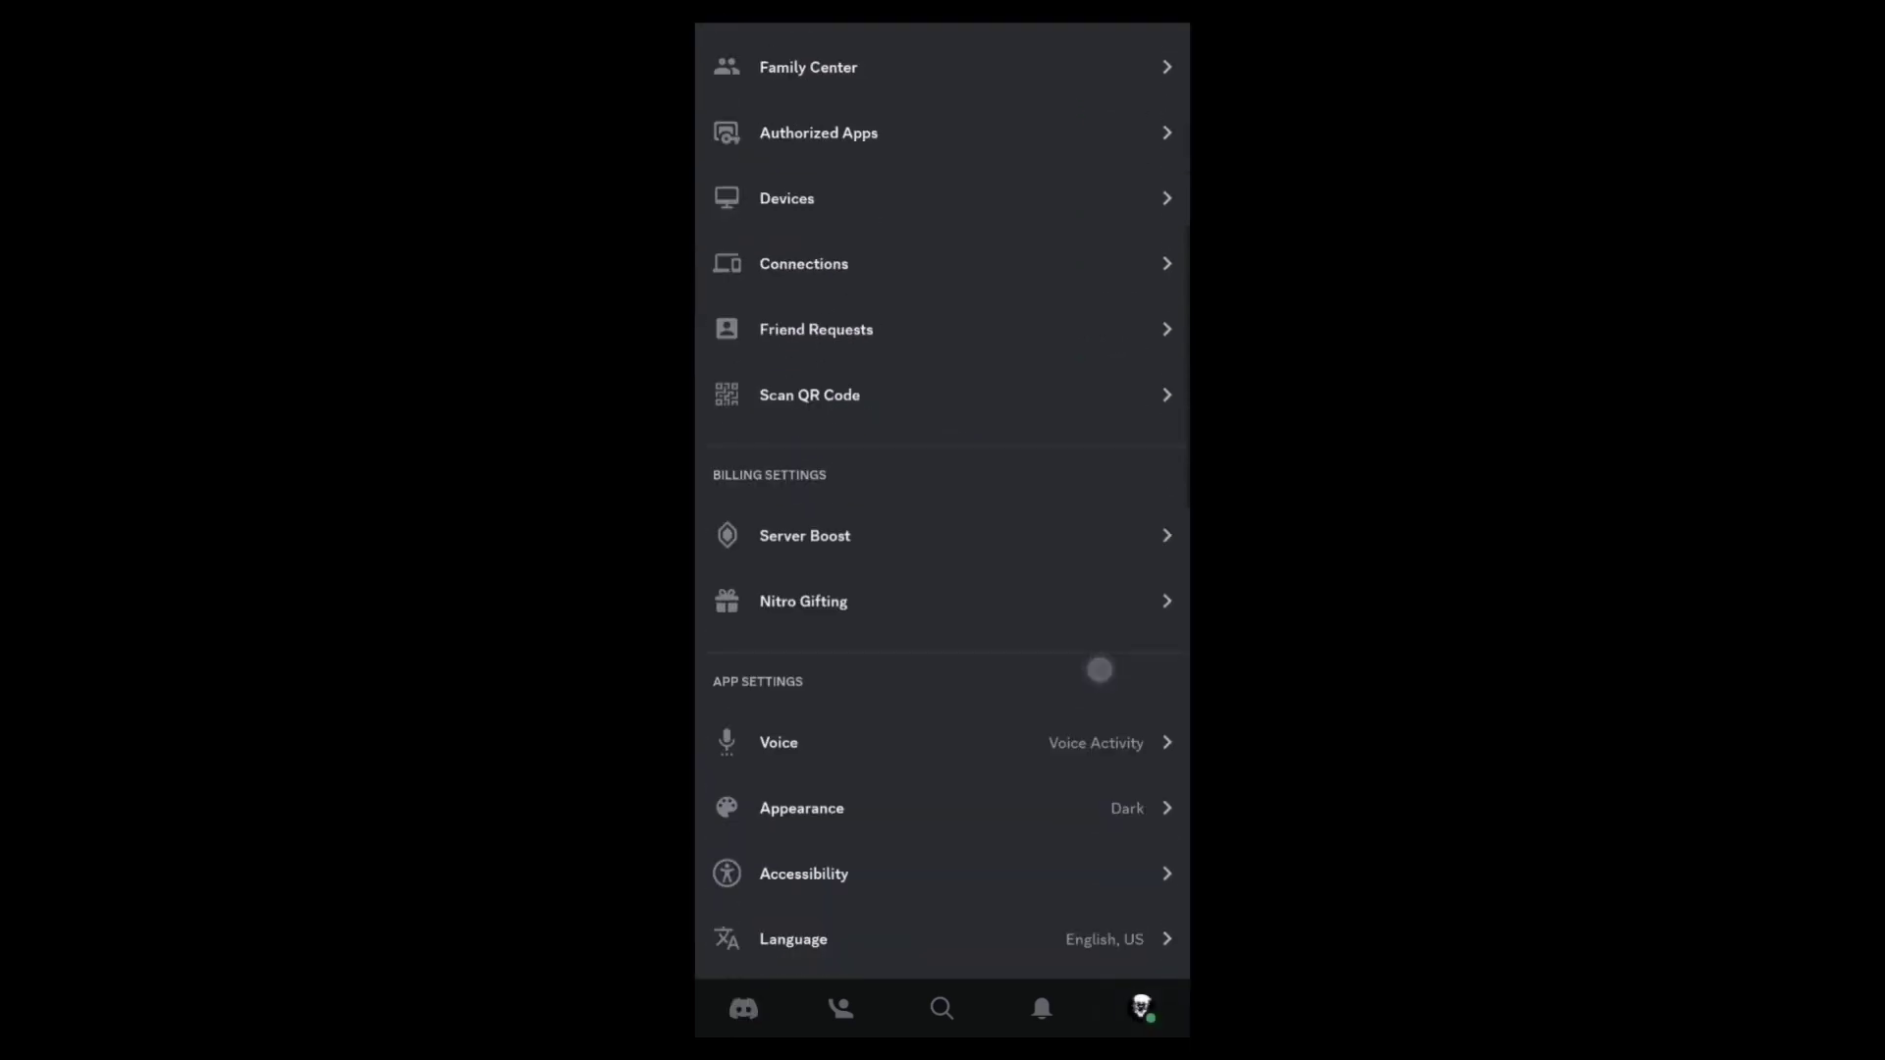
pyautogui.scroll(-2, 1075, 663)
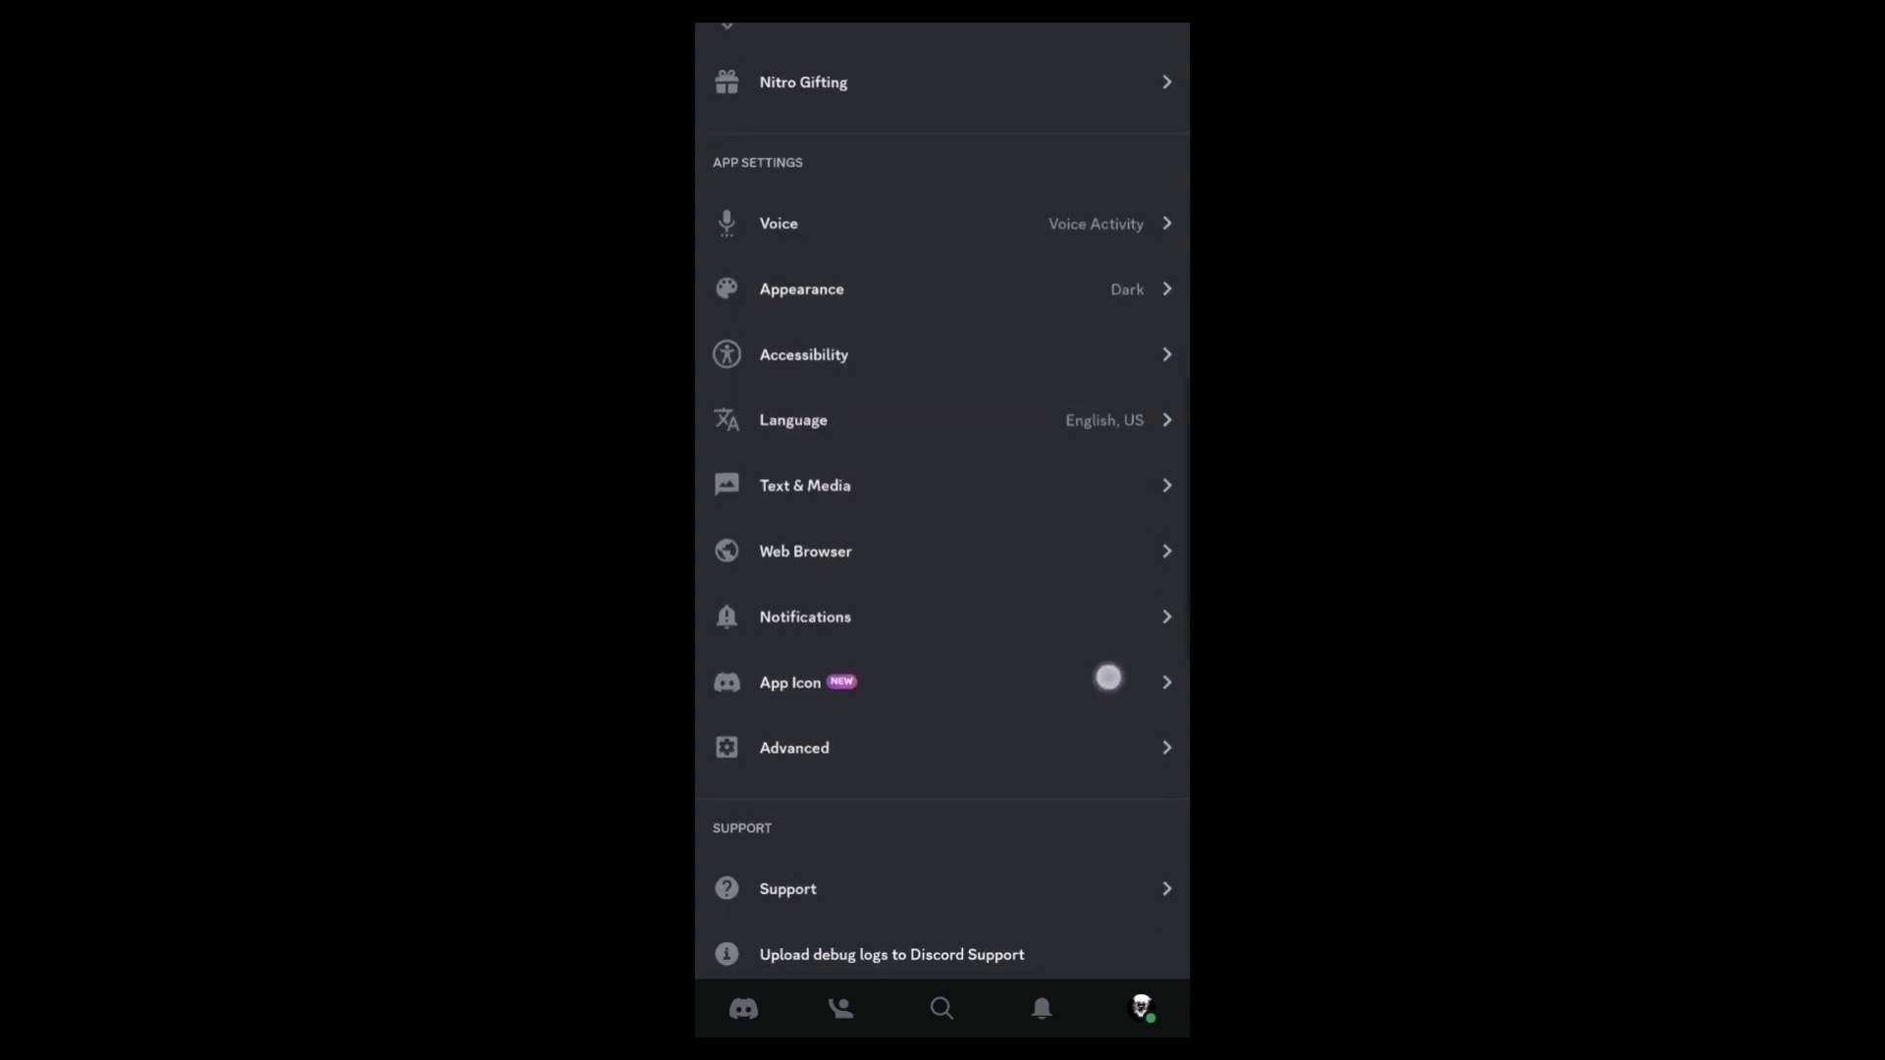
# Step: Go from Discord Notifications to 'Get notifications outside of Discord' system settings
pyautogui.click(1113, 624)
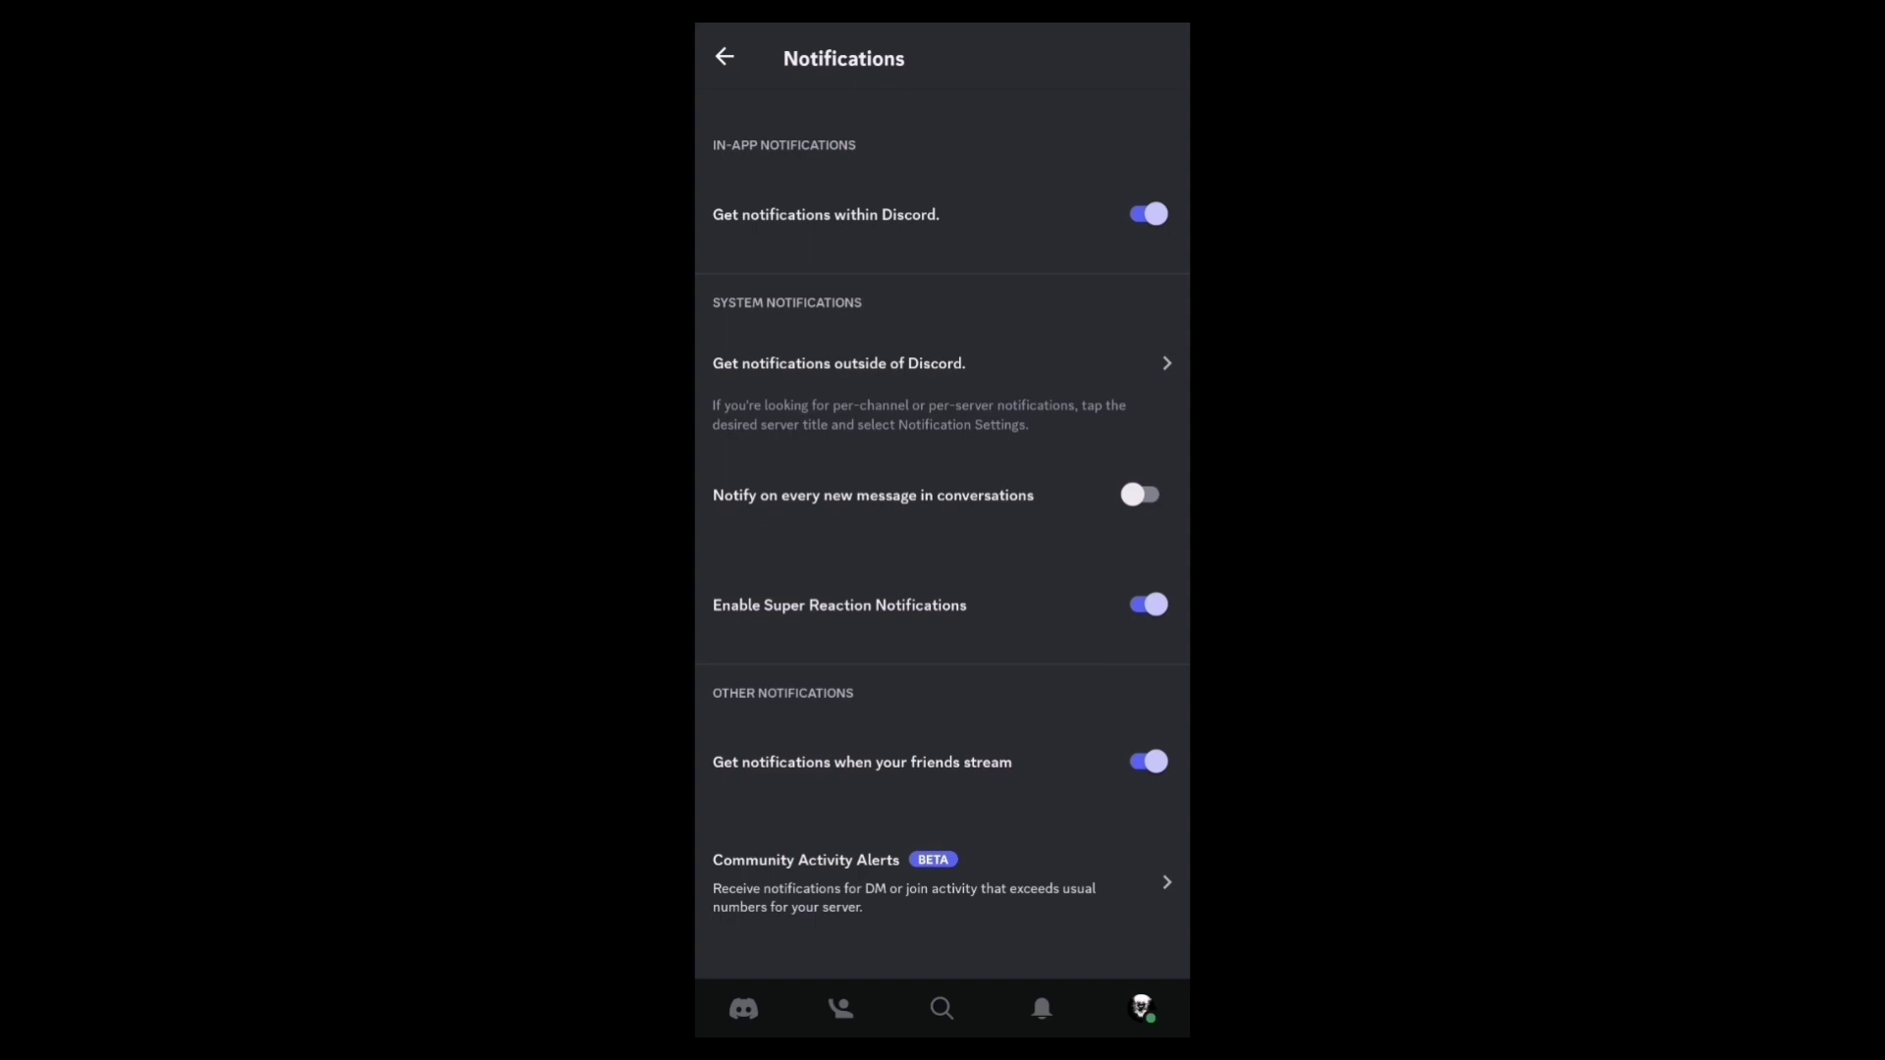
pyautogui.click(1153, 386)
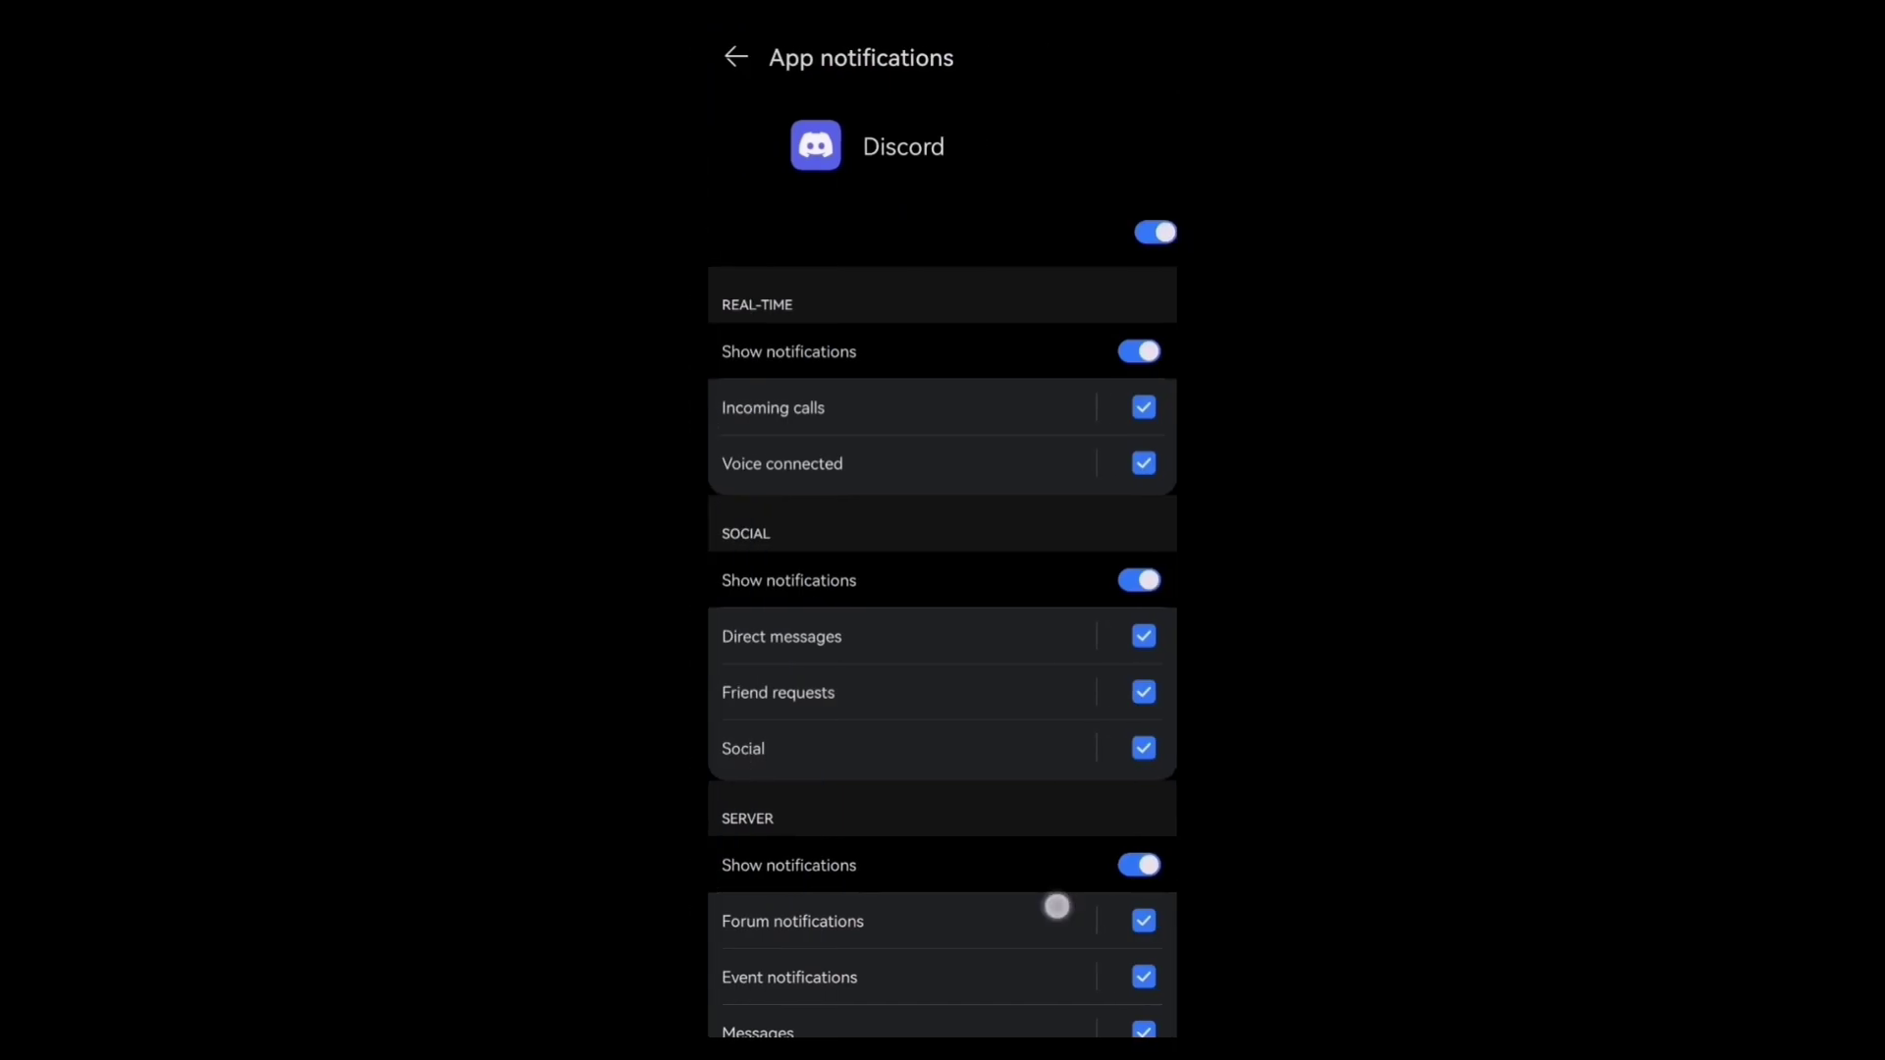
pyautogui.moveTo(1056, 905); pyautogui.dragTo(1061, 796)
pyautogui.moveTo(1048, 880)
pyautogui.mouseDown()
pyautogui.moveTo(1089, 654)
pyautogui.moveTo(1052, 792)
pyautogui.mouseUp()
# Step: Turn off the Real-time 'Show notifications' toggle, leaving incoming call and voice connected checked
pyautogui.click(1143, 407)
pyautogui.click(1144, 464)
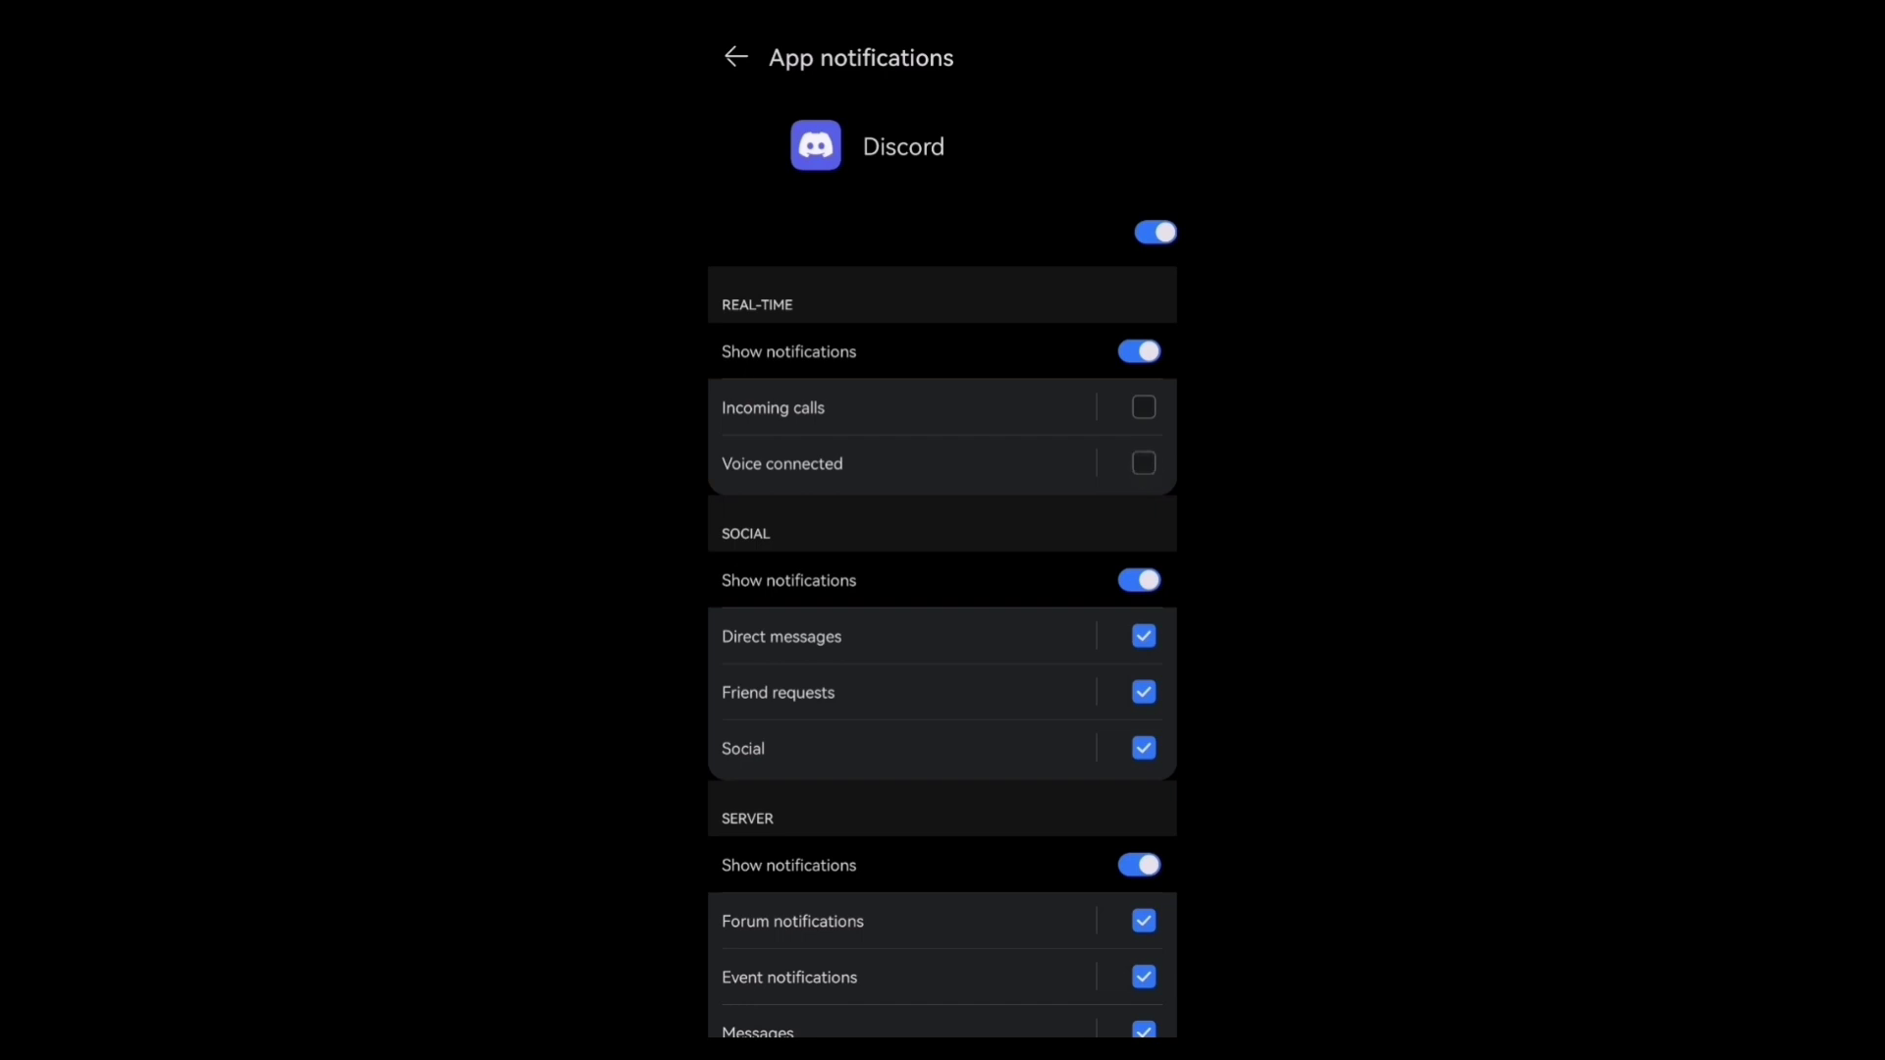
pyautogui.click(1143, 464)
pyautogui.click(1143, 406)
pyautogui.click(1139, 350)
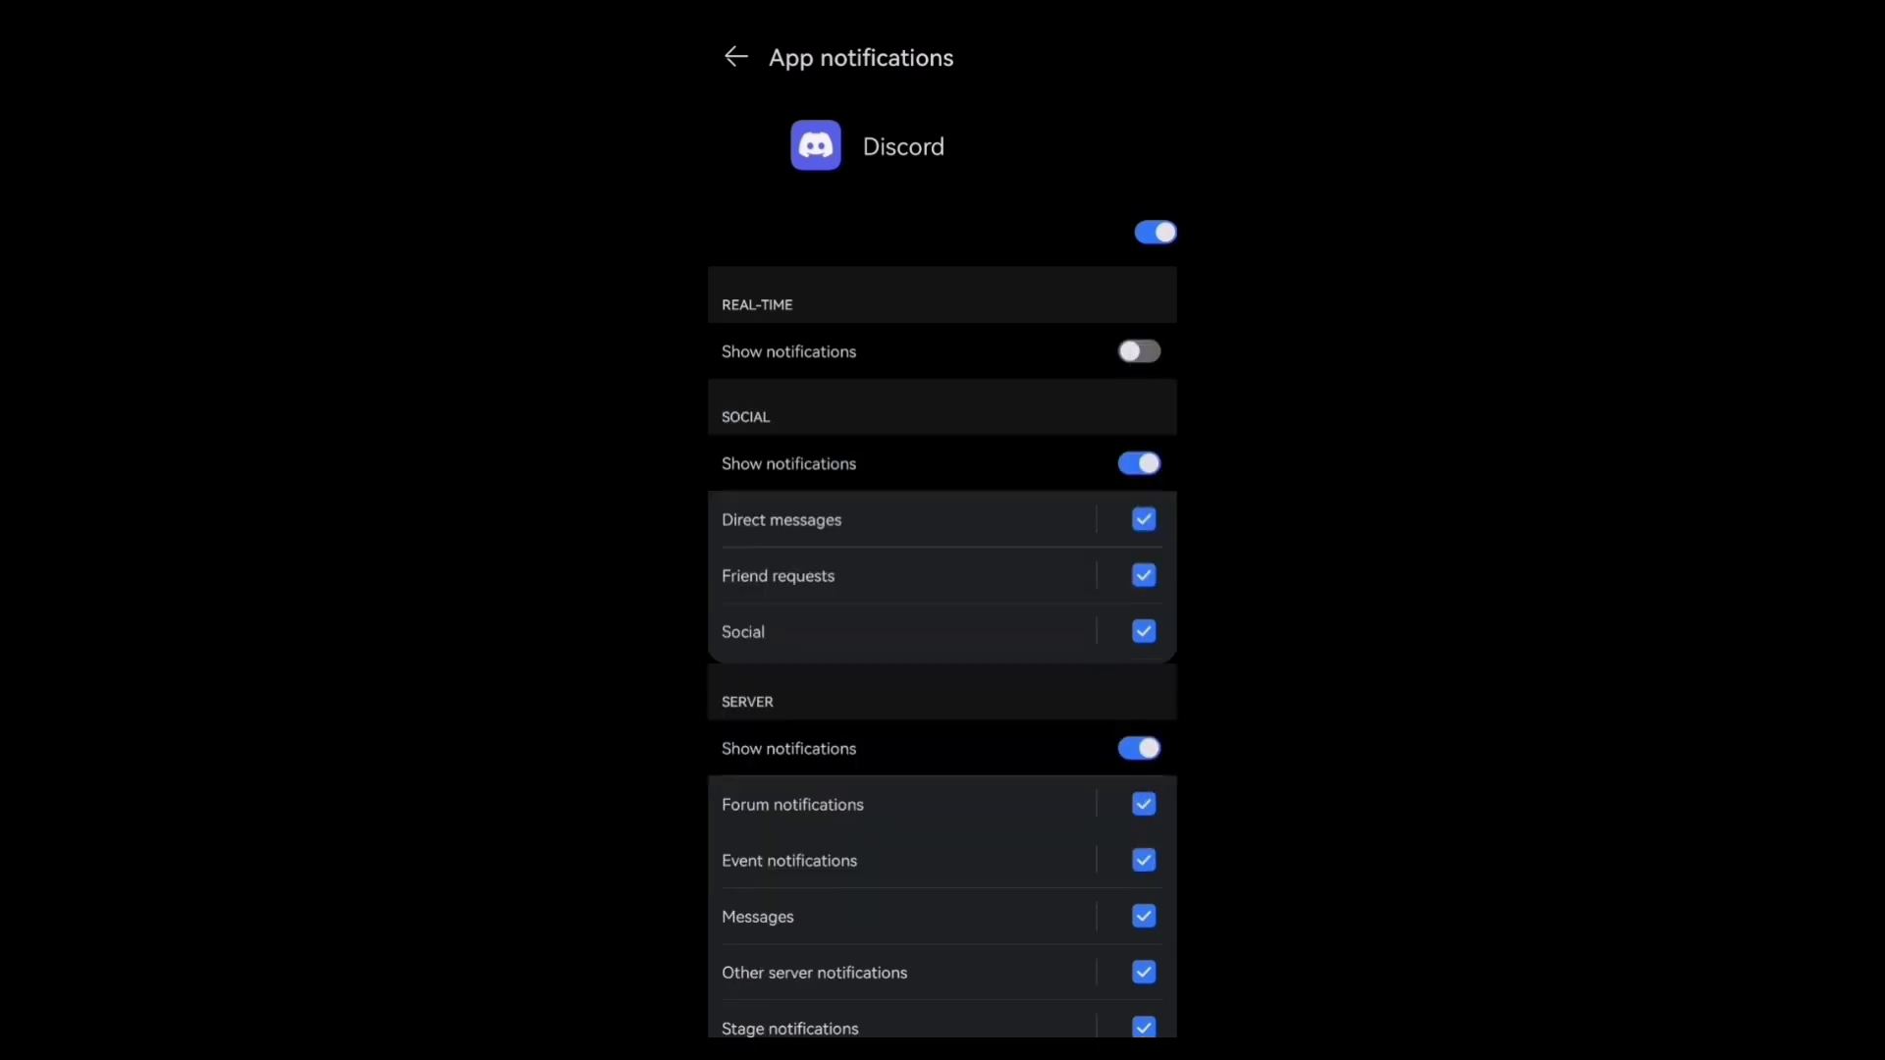
# Step: Back out of notification and settings screens, then return to Home's Direct Messages
pyautogui.moveTo(1187, 582); pyautogui.dragTo(1096, 663)
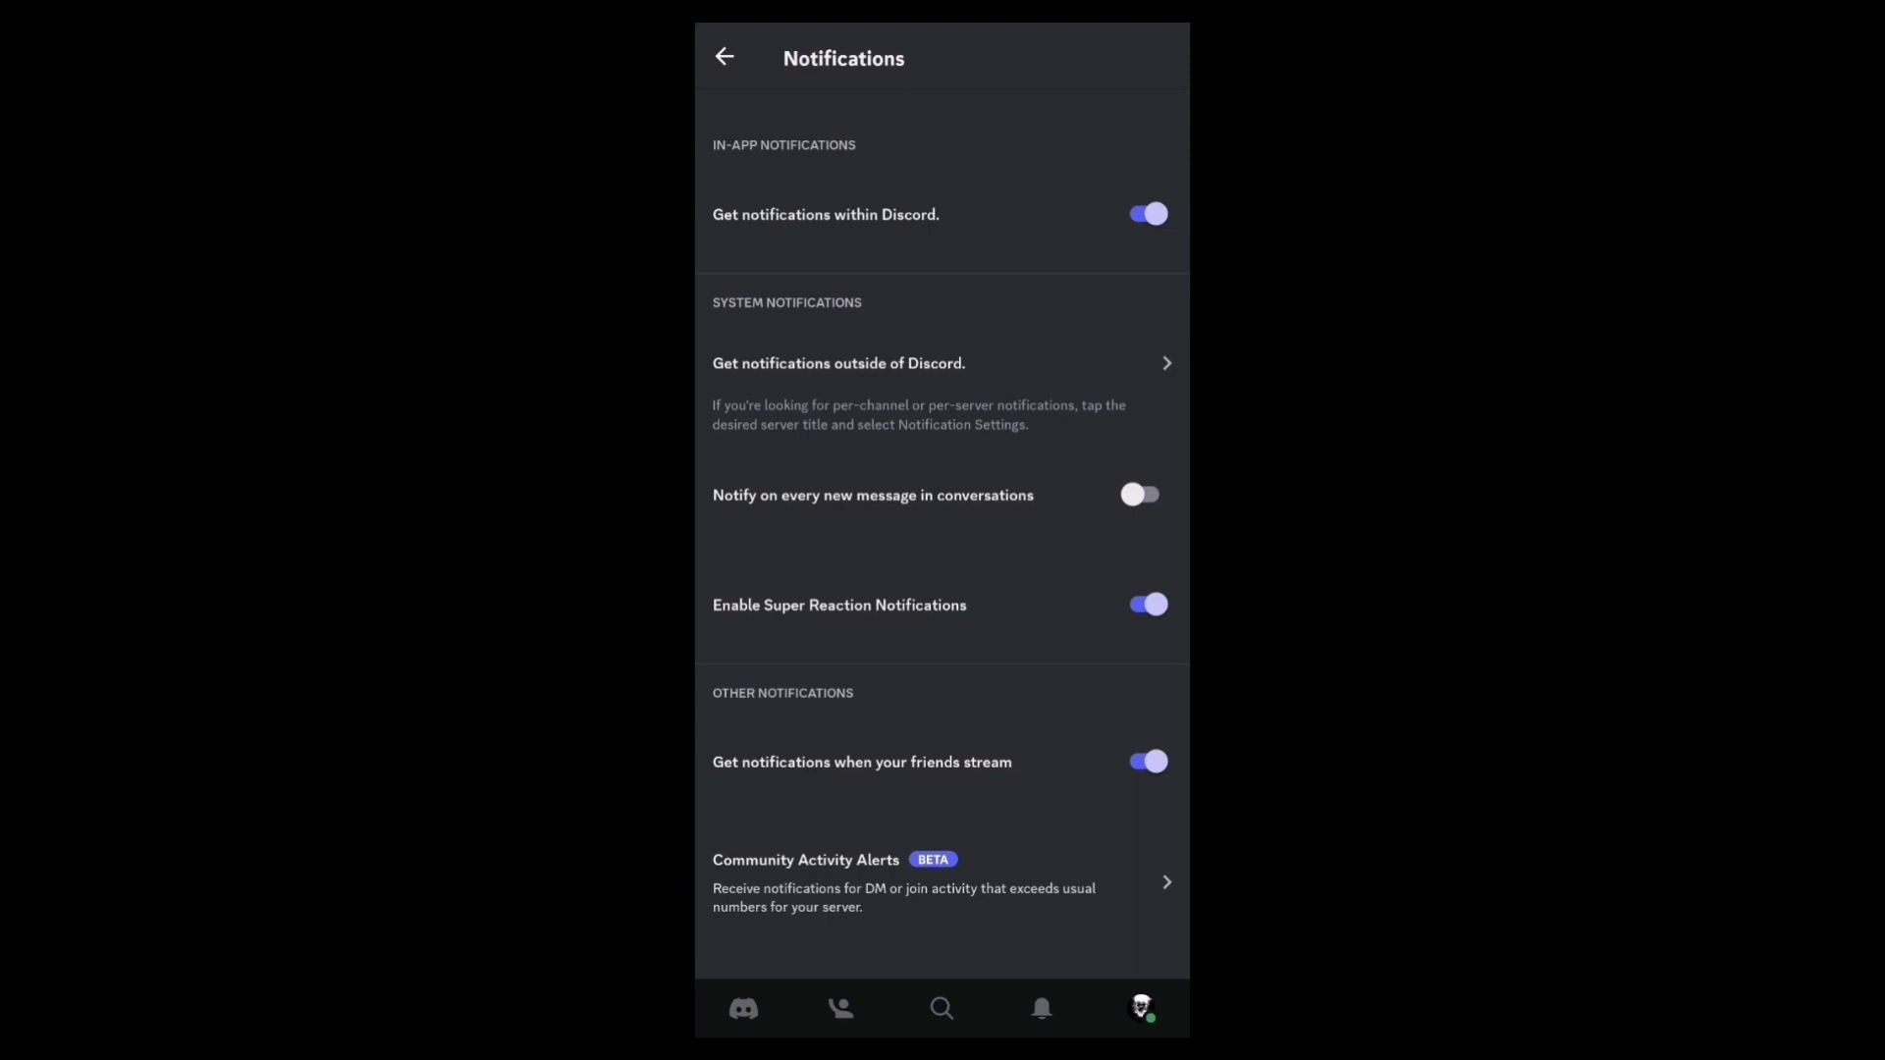
pyautogui.moveTo(1188, 590); pyautogui.dragTo(1088, 672)
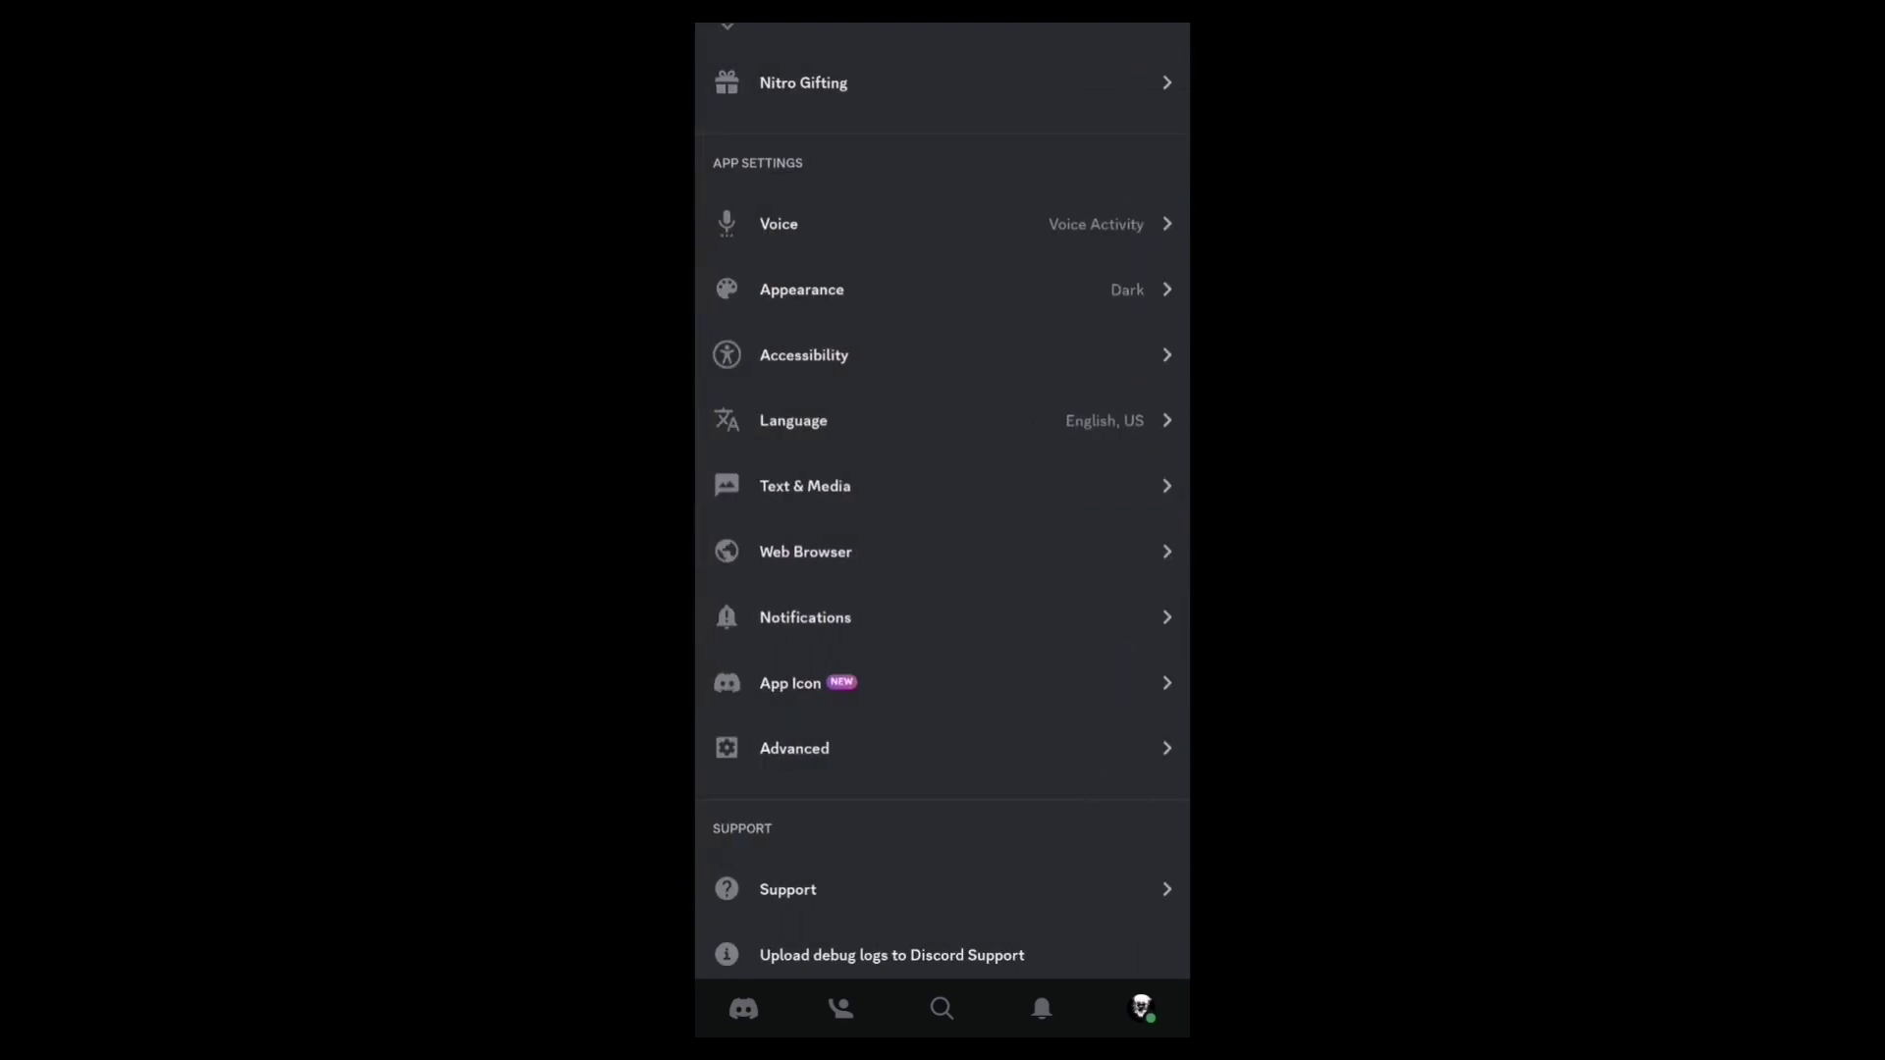
pyautogui.click(742, 1010)
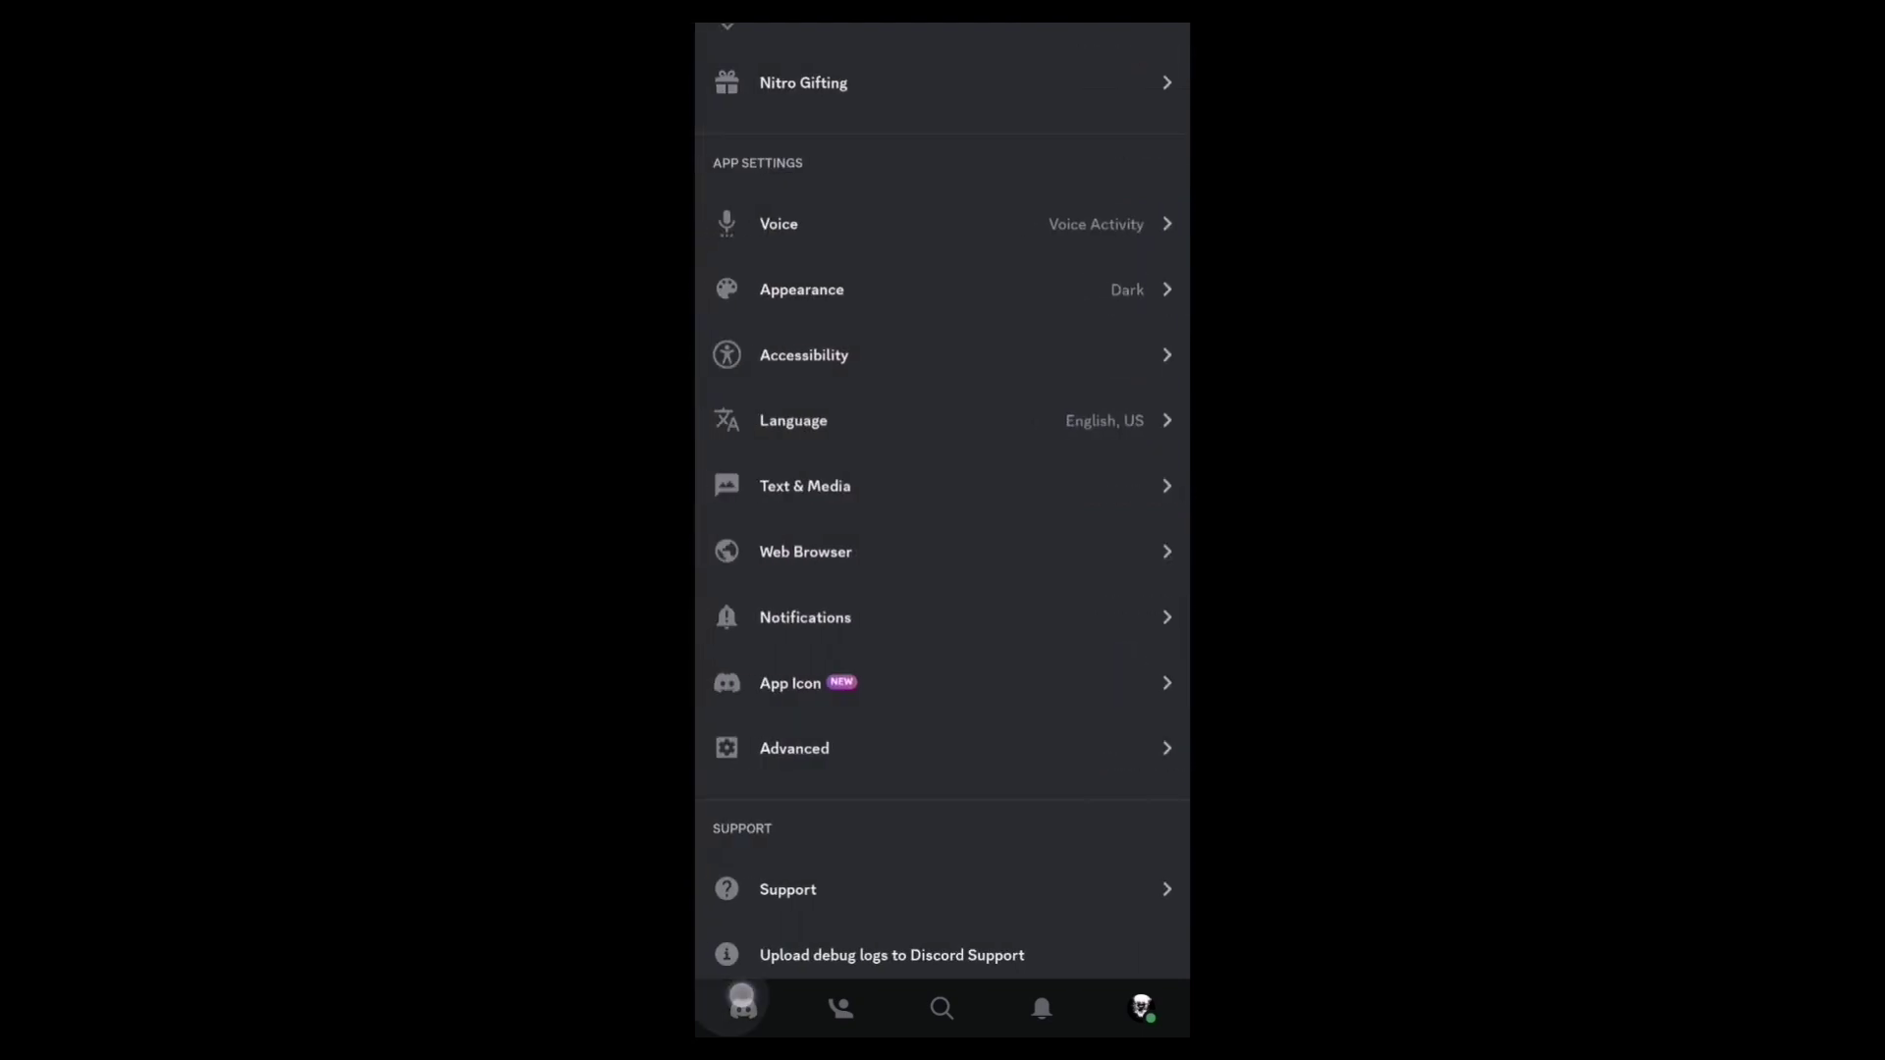